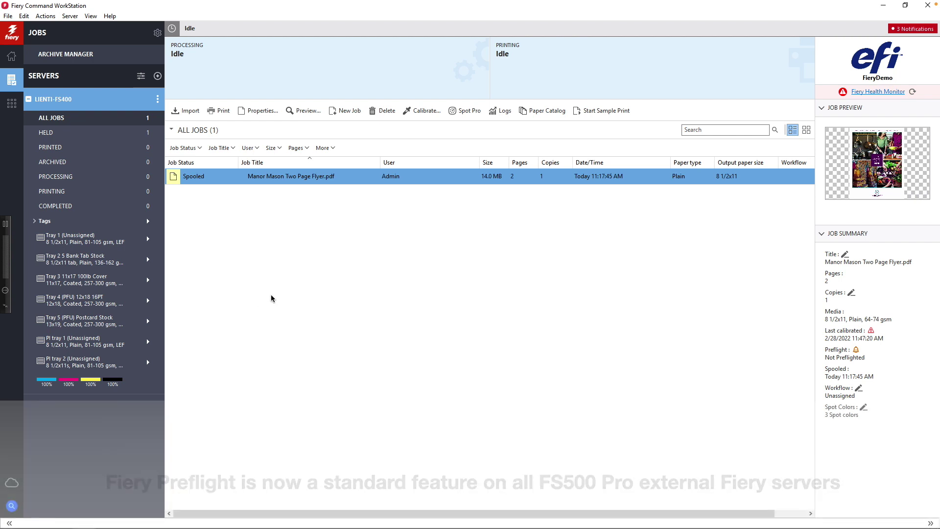
Open preflight settings for Manor Mason Two Page Flyer.pdf and run the preflight check.
right_click(289, 179)
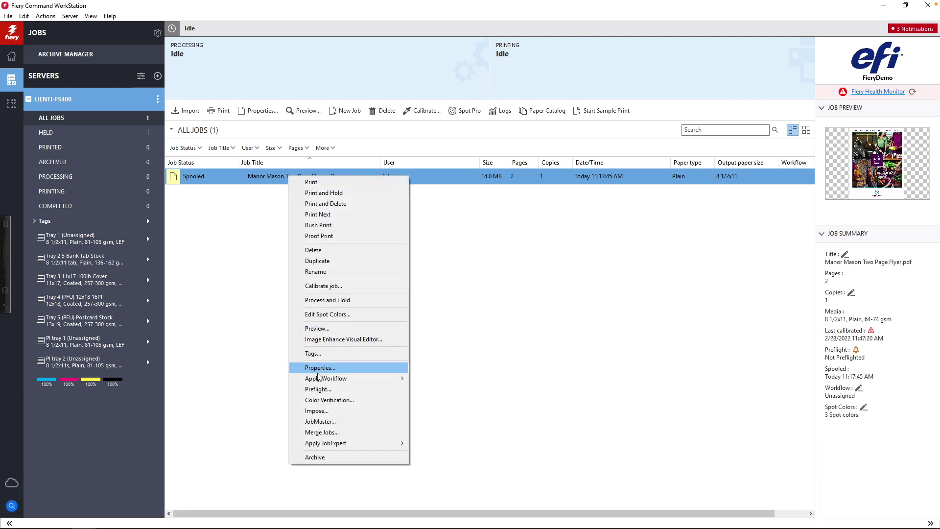
left_click(346, 391)
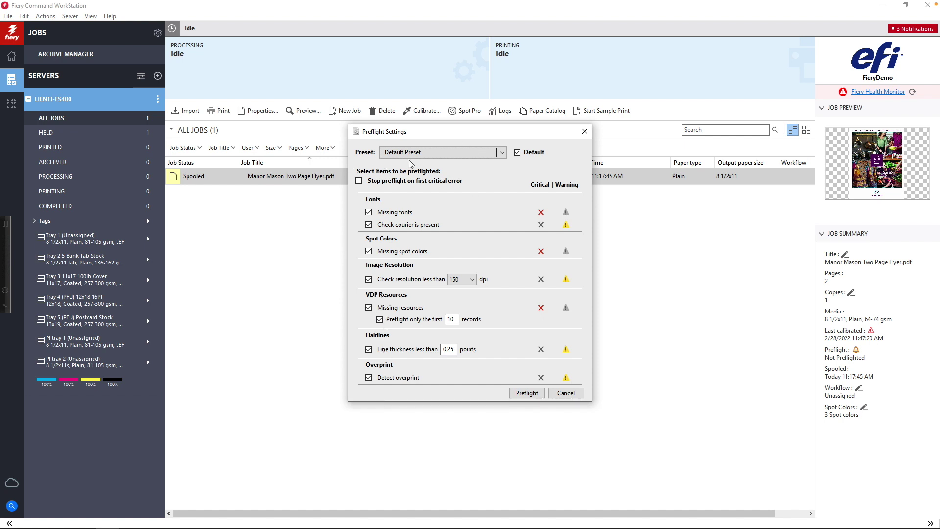
left_click(530, 395)
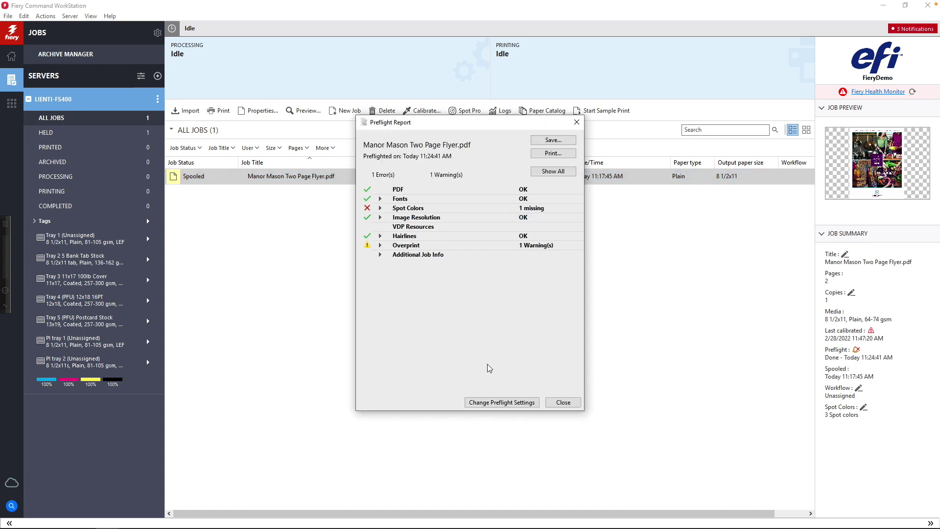
Inspect the Overprint warning and the missing spot color PURPLE, then close the report.
left_click(380, 245)
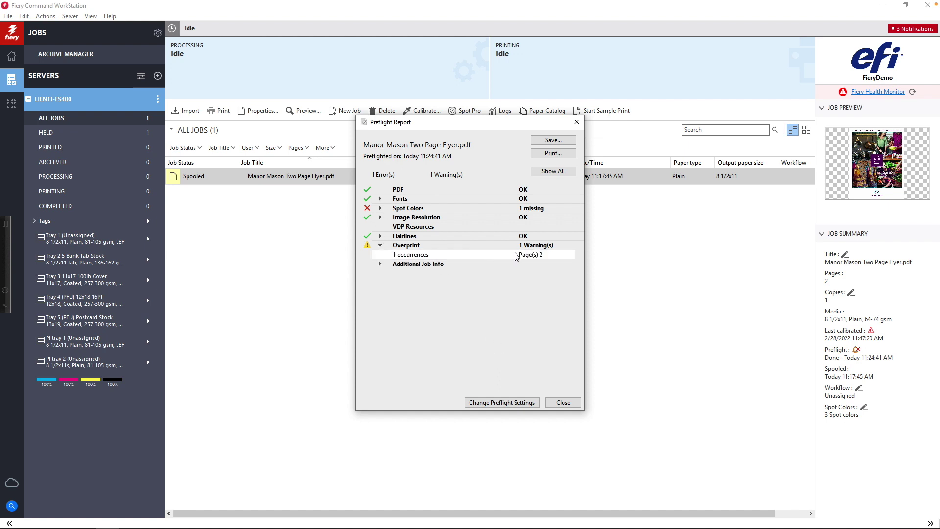
left_click(381, 246)
left_click(380, 208)
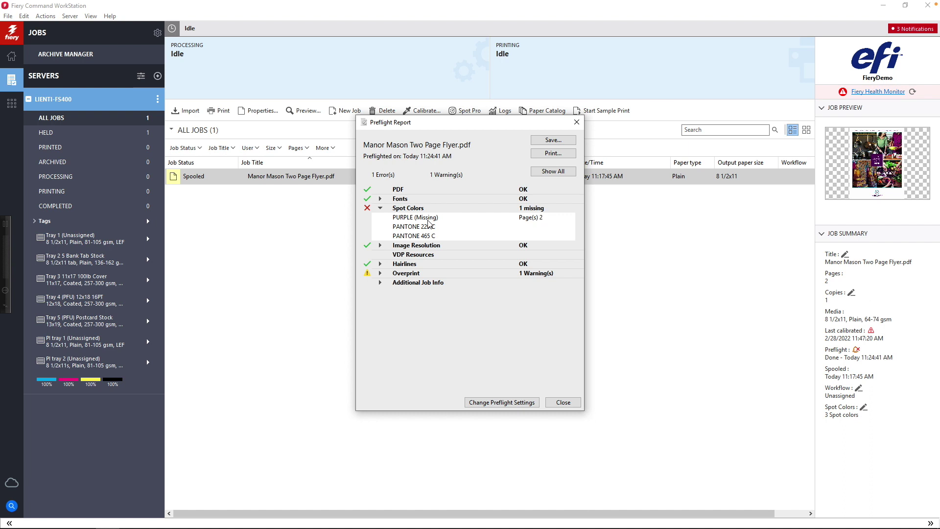
left_click(563, 402)
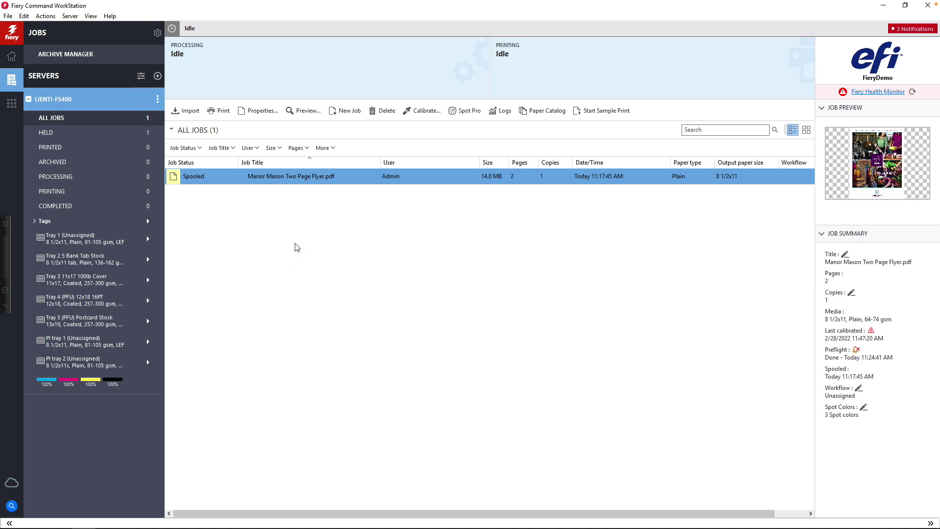
Reopen the flyer's preflight settings and clear every check except Missing spot colors.
right_click(307, 177)
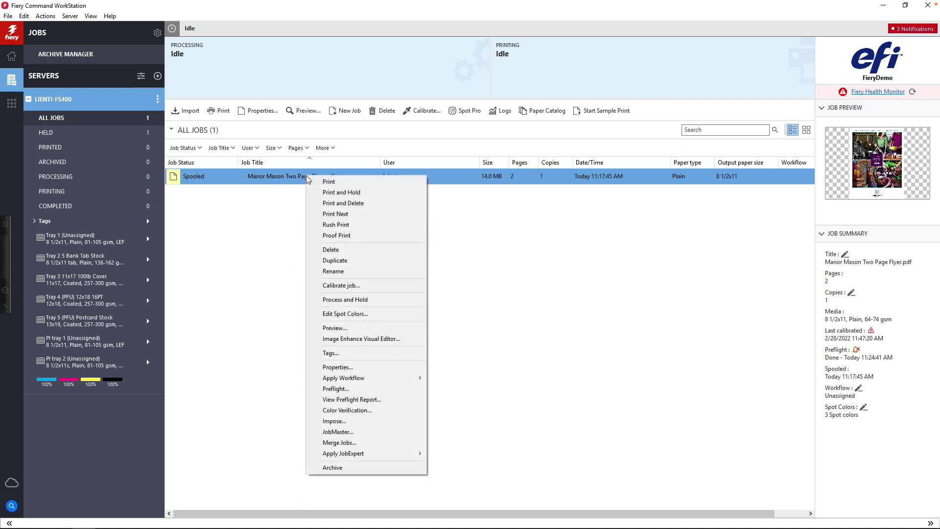
left_click(336, 389)
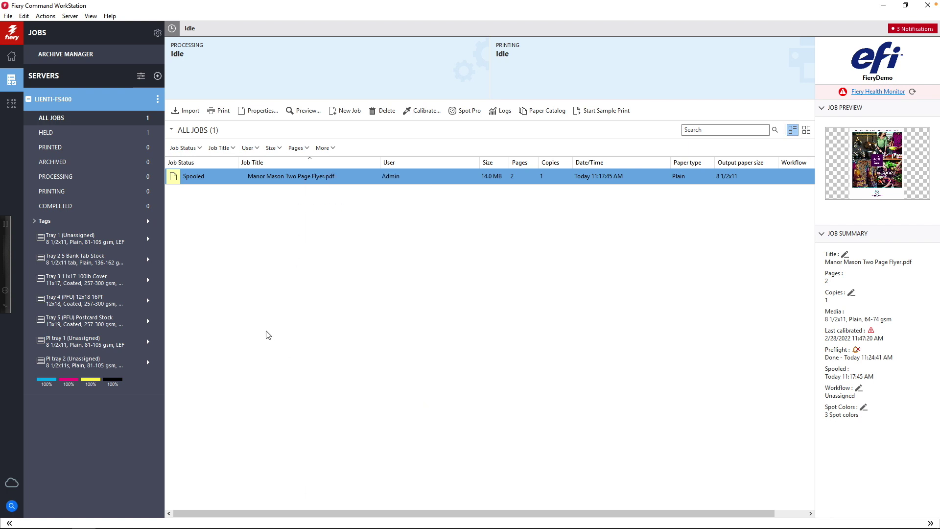
left_click(369, 212)
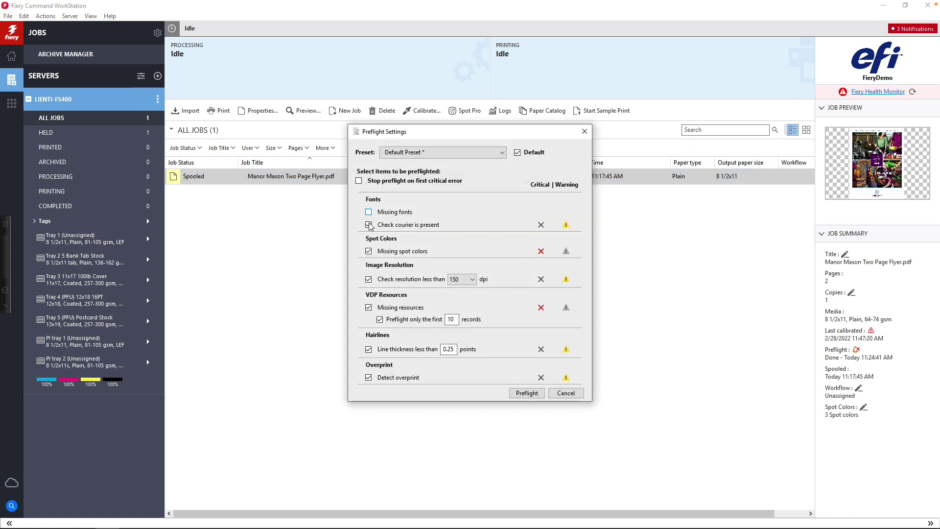
left_click(368, 224)
left_click(369, 279)
left_click(368, 307)
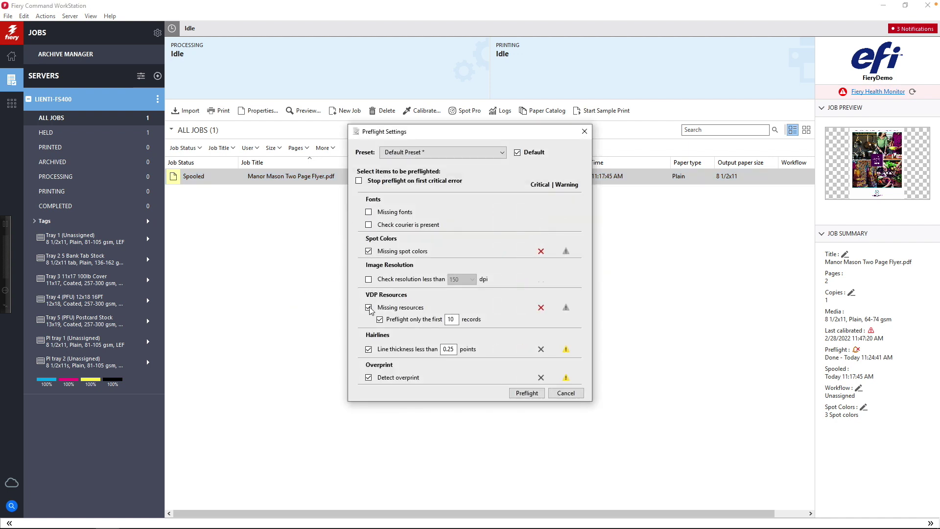
left_click(368, 349)
left_click(368, 377)
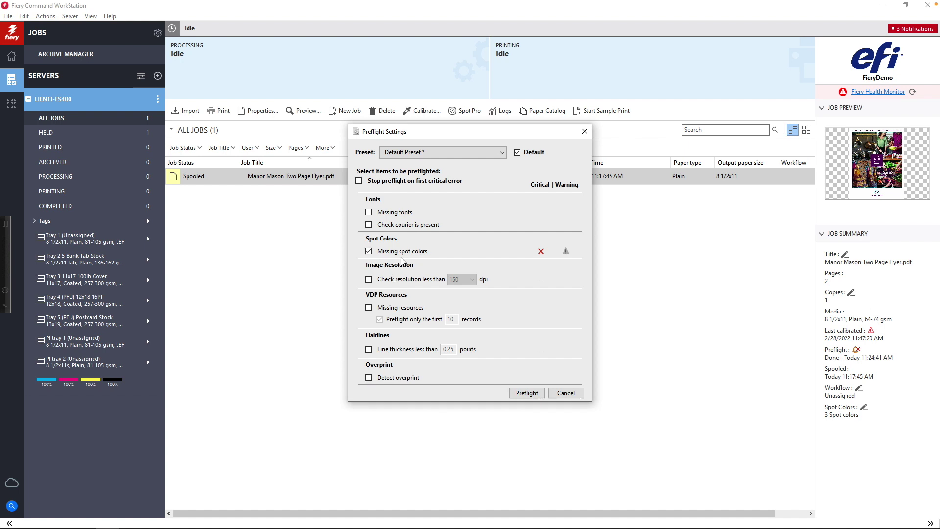
left_click(502, 153)
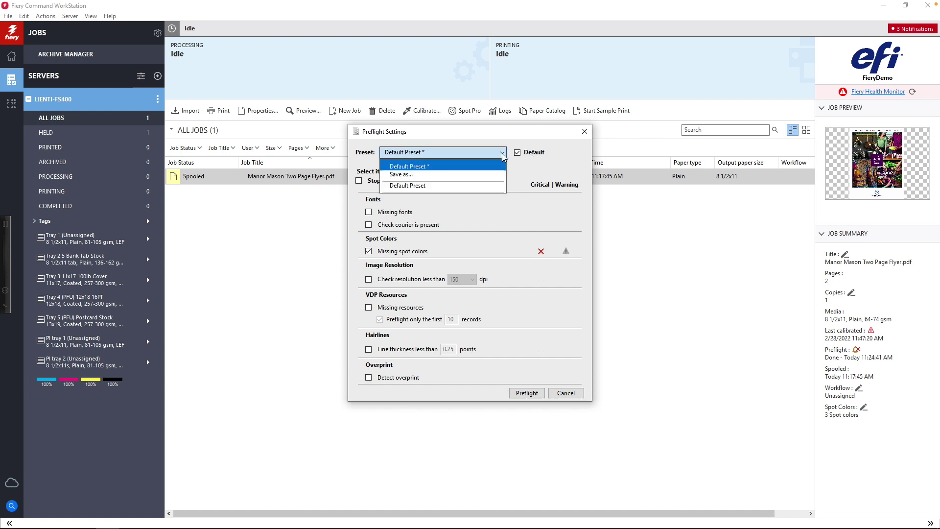
Save the settings as preset 'Missing Spot Colors' and close the dialog without preflighting.
left_click(405, 176)
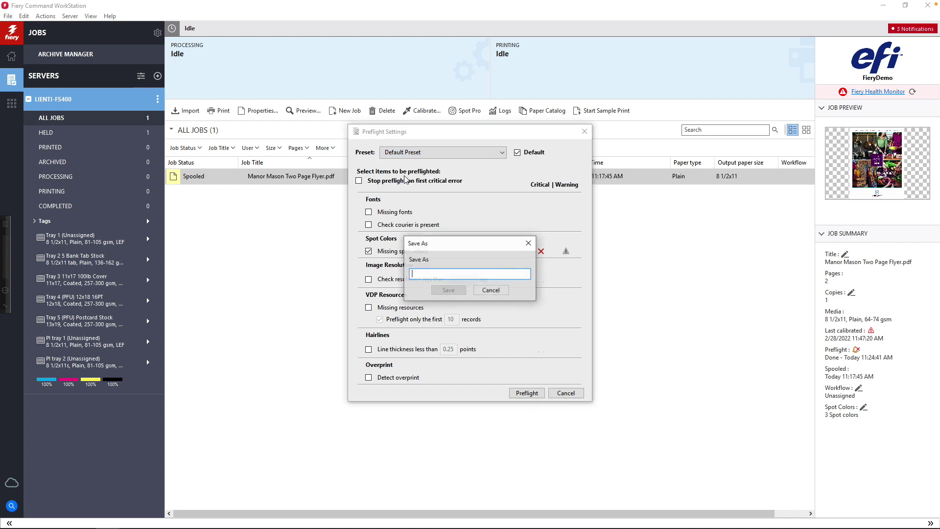
type("Missing Spot Colors")
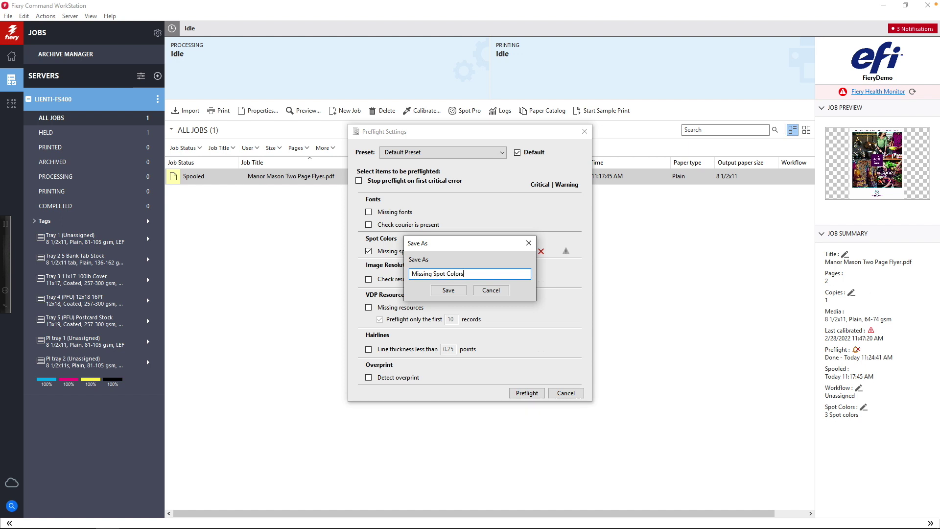
left_click(449, 290)
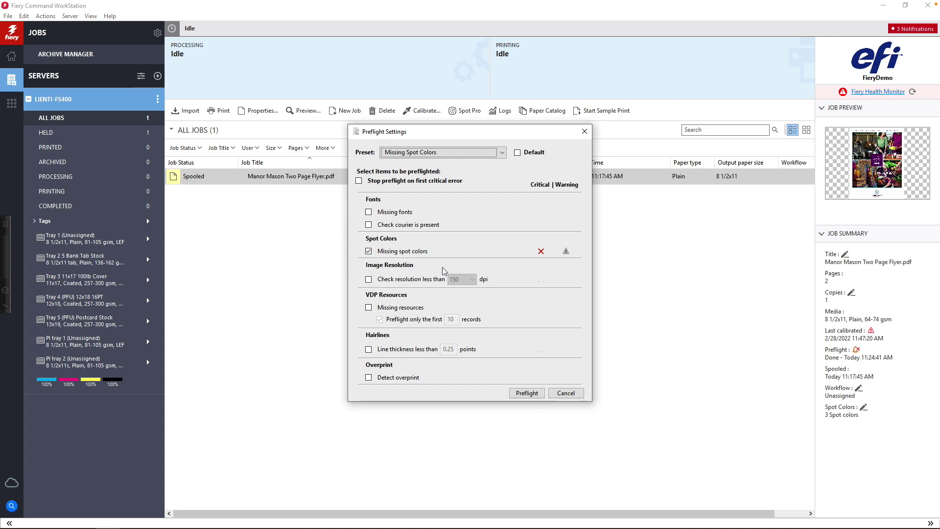
left_click(566, 393)
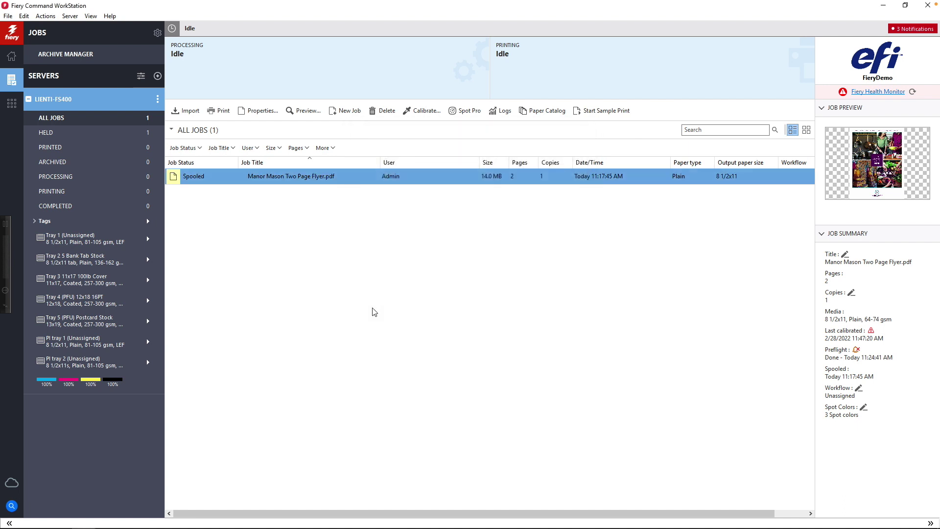
Launch Fiery Hot Folders and edit the 11x17 Booklet hot folder.
left_click(884, 7)
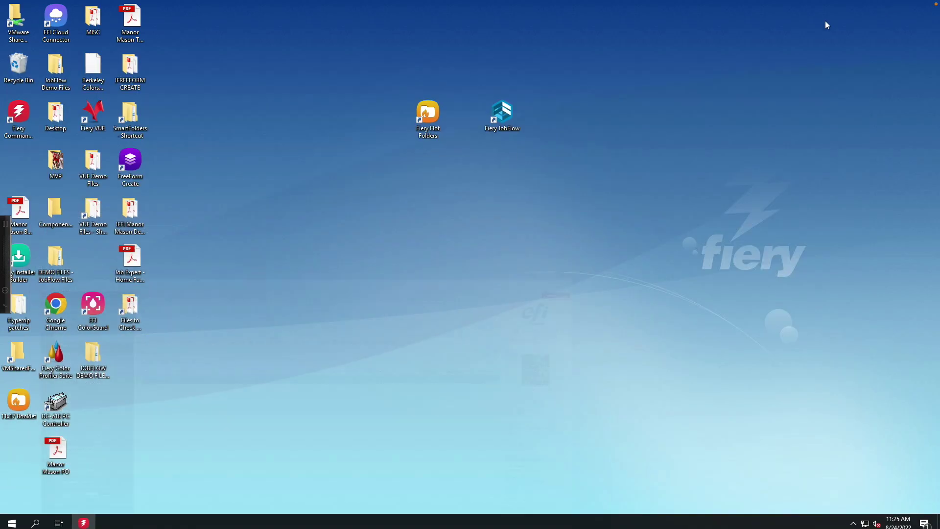
double_click(435, 112)
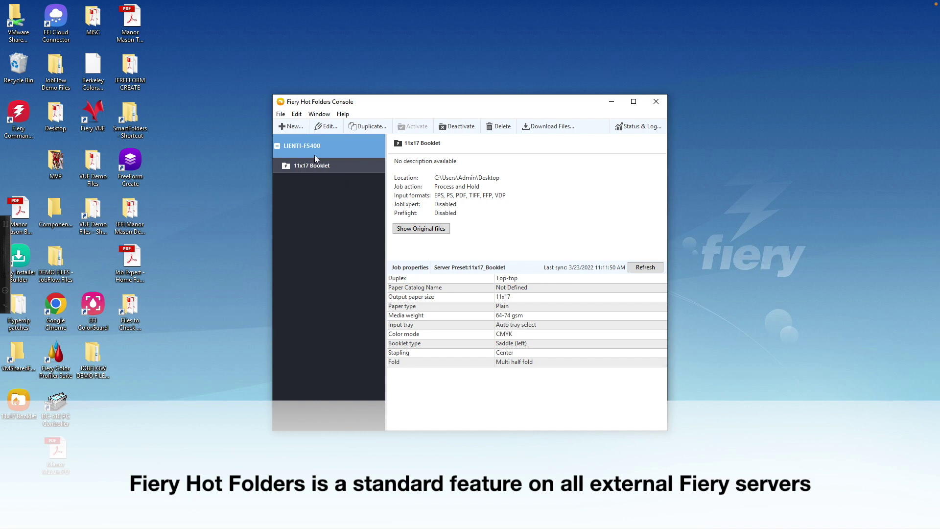
left_click(327, 126)
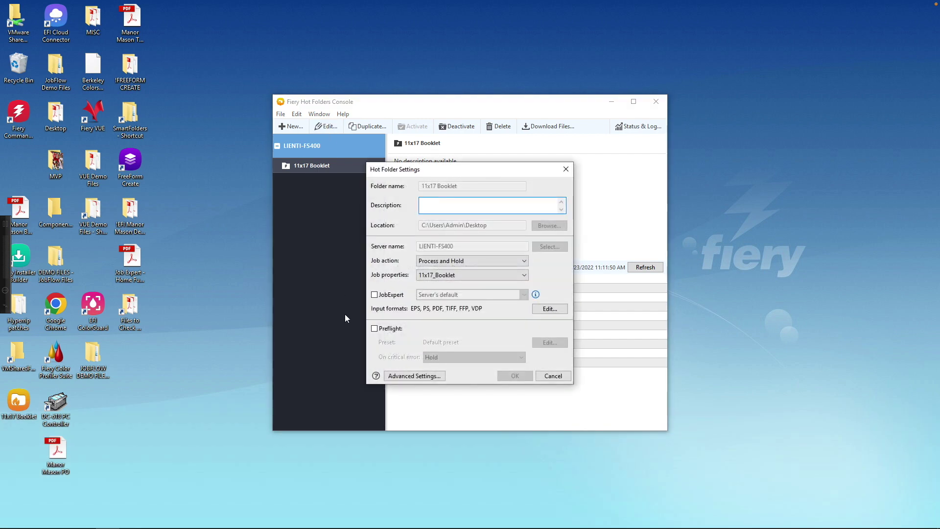
Enable preflight with the Missing Spot Colors preset, save the folder, and launch Fiery JobFlow.
left_click(382, 329)
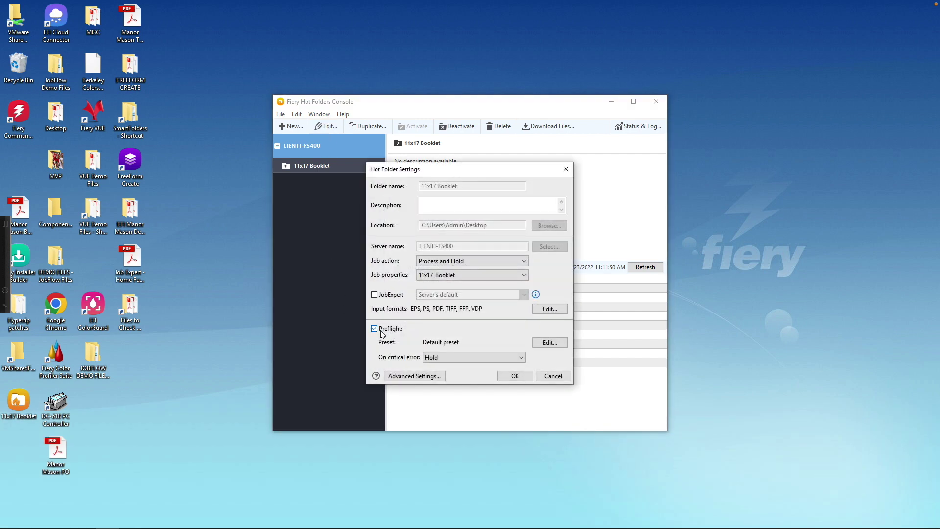
left_click(556, 343)
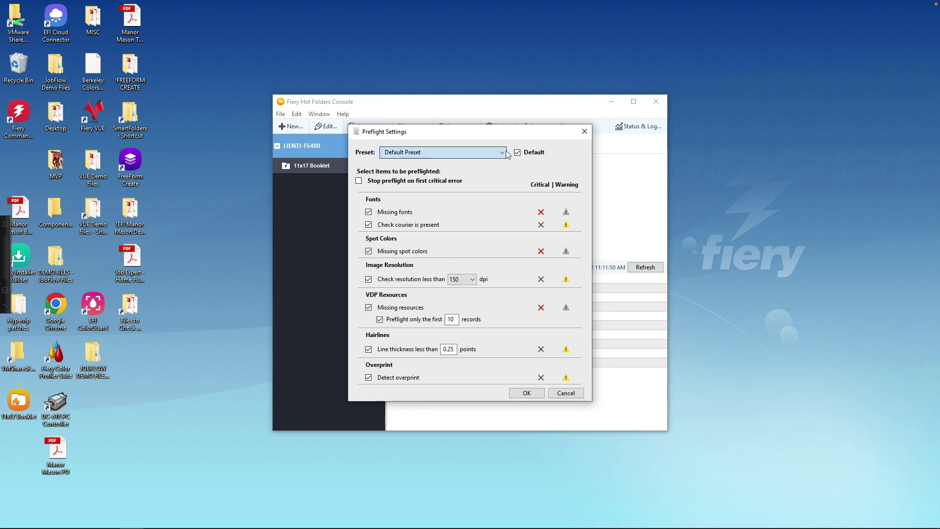
left_click(506, 152)
left_click(430, 186)
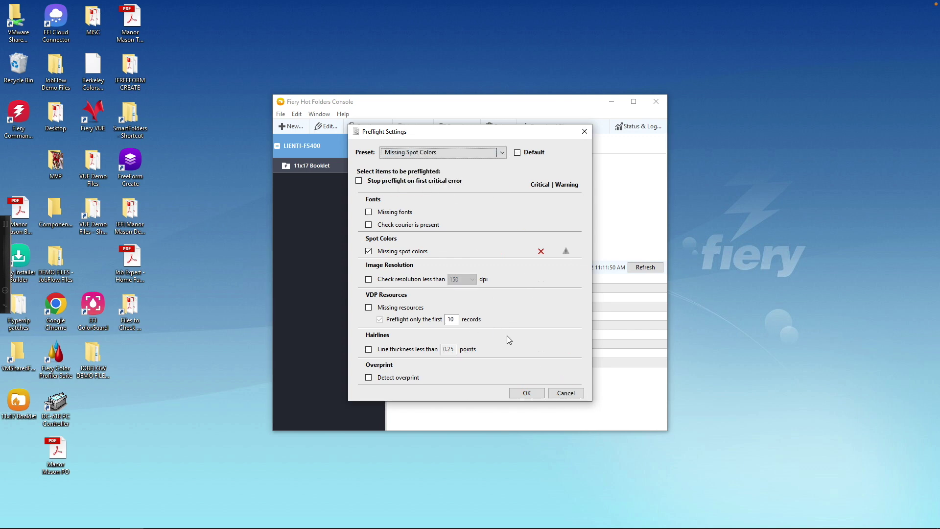
left_click(531, 393)
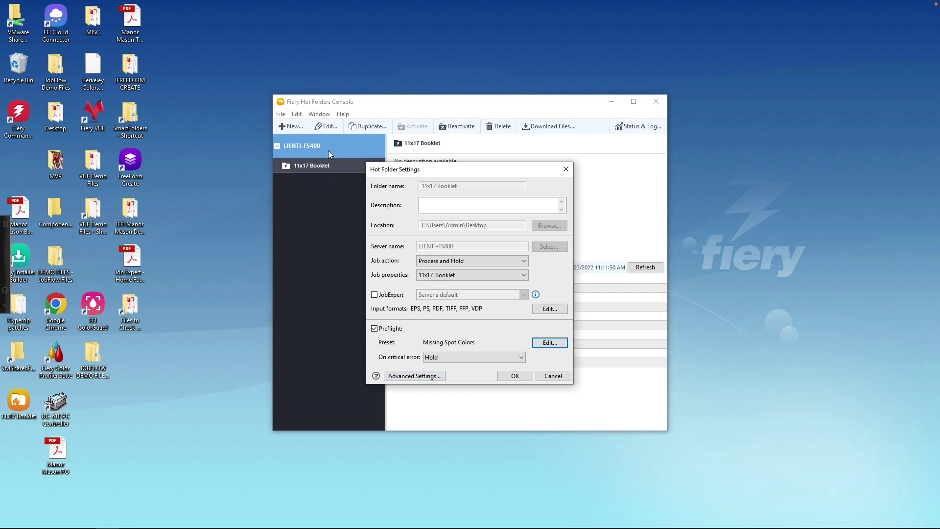
left_click(515, 376)
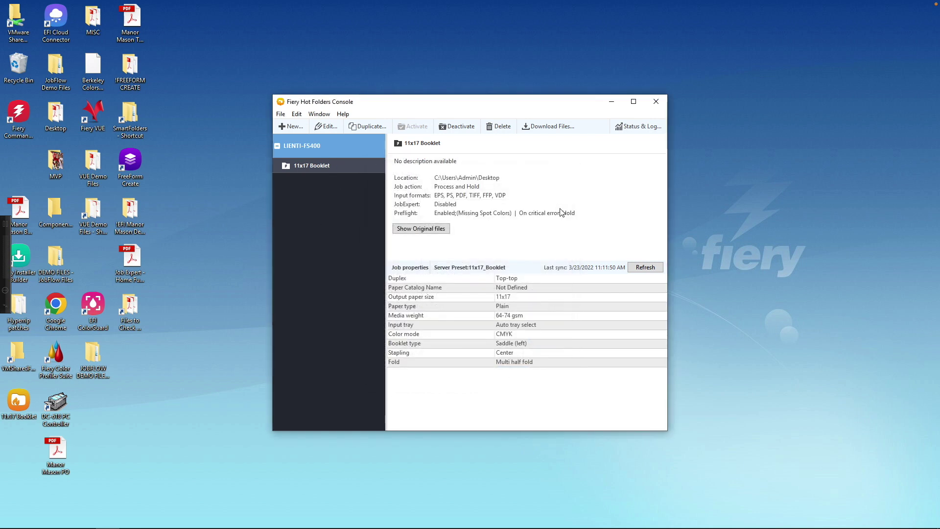
left_click(611, 102)
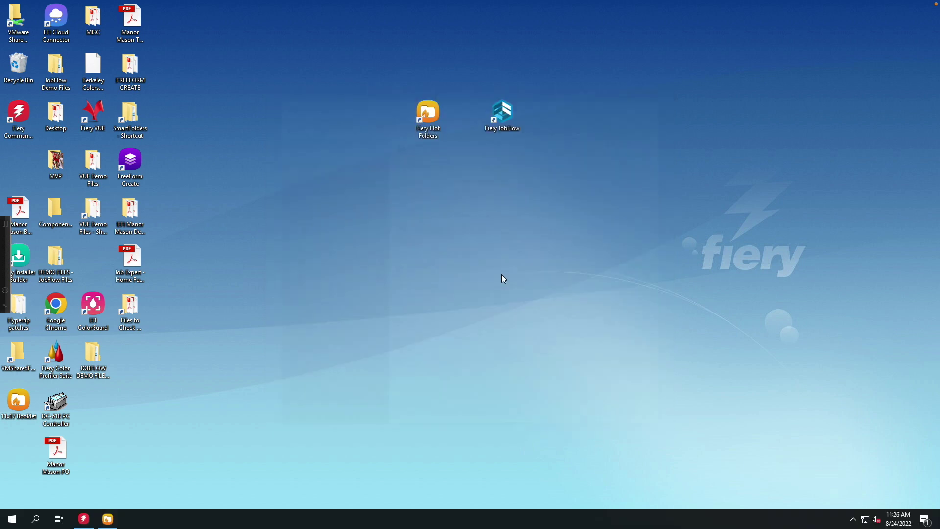
double_click(503, 117)
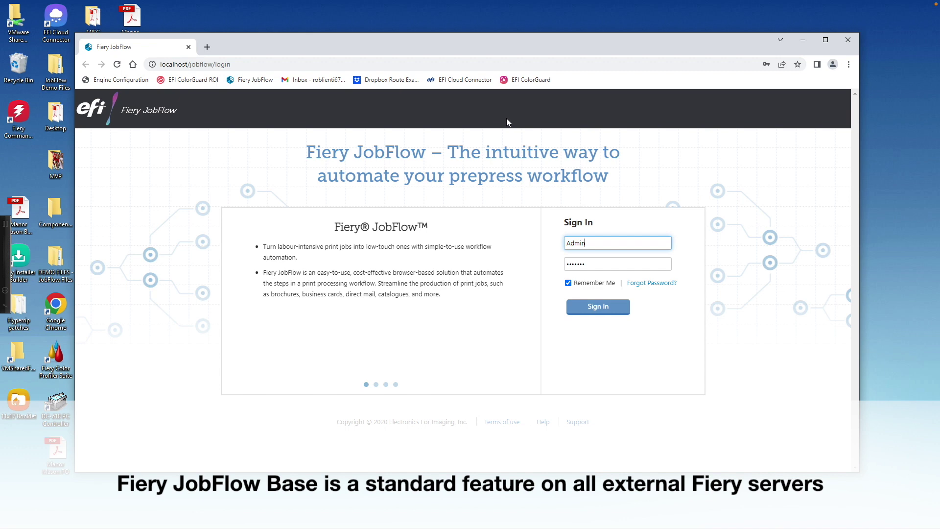
Sign in to JobFlow and create a new workflow named 'Spot Colors'.
left_click(601, 314)
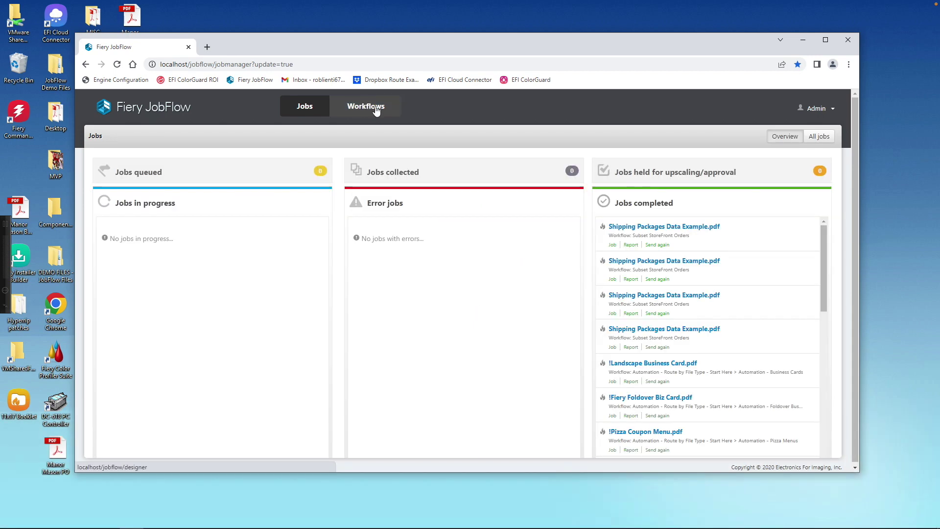
left_click(375, 107)
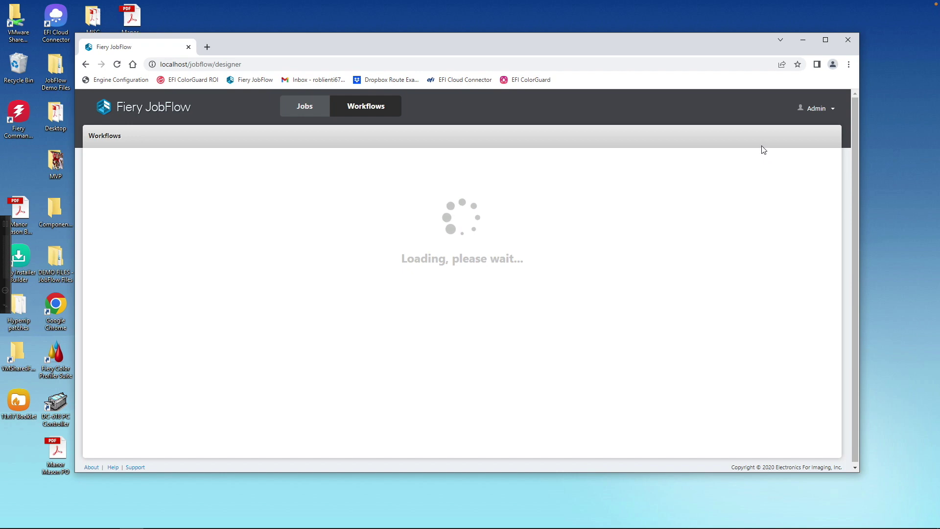
left_click(789, 136)
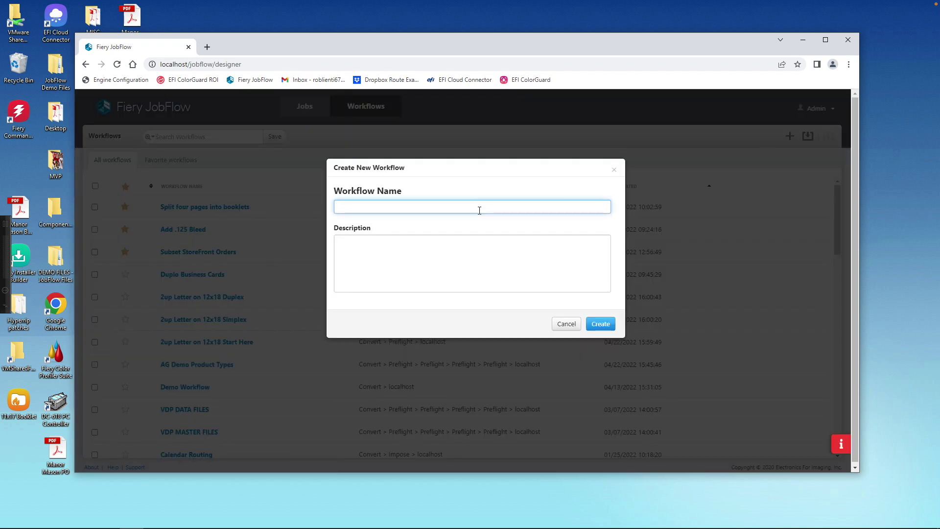
type("Spot Colors")
left_click(598, 326)
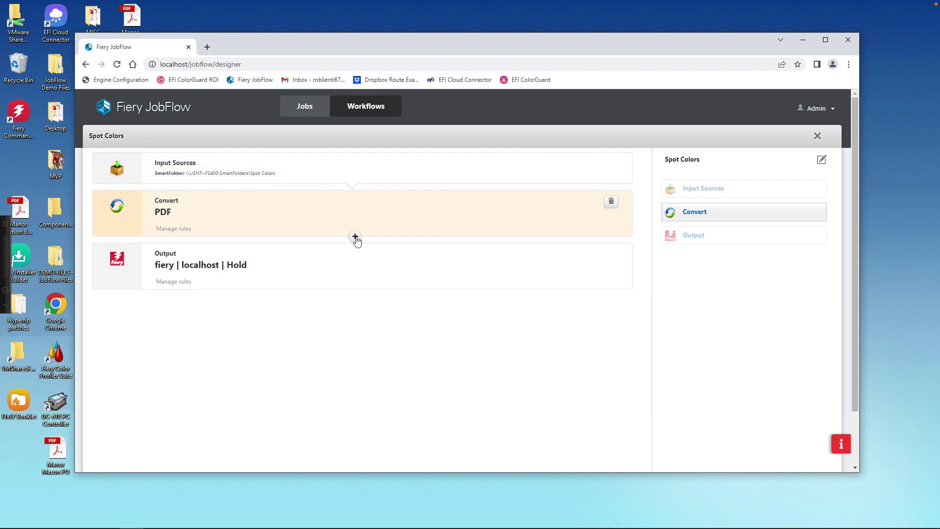
left_click(356, 237)
Add a Fiery Preflight step using the Missing Spot Colors preset after Convert.
left_click(165, 290)
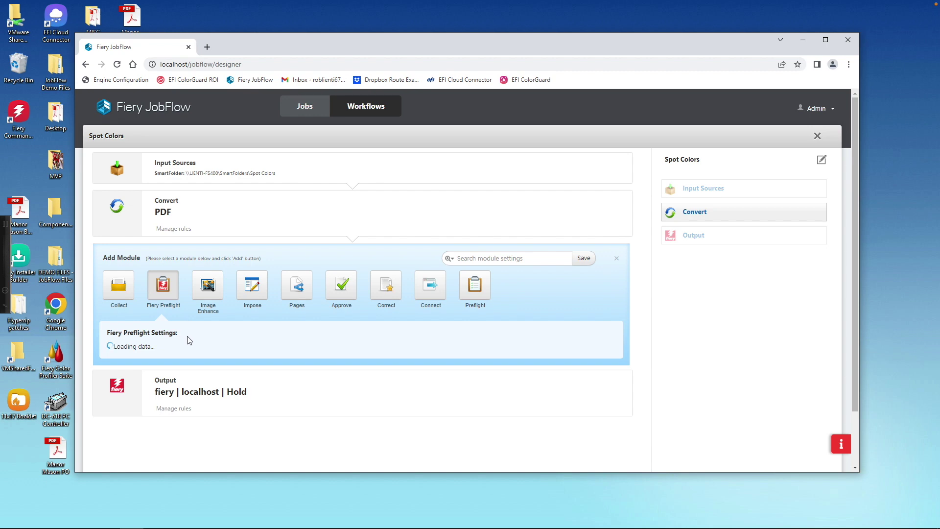
left_click(195, 361)
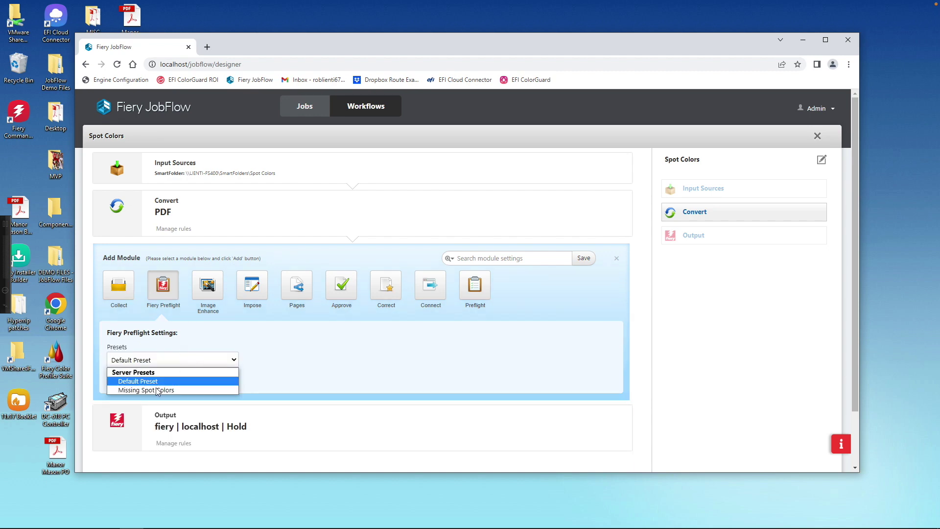
left_click(154, 390)
left_click(127, 379)
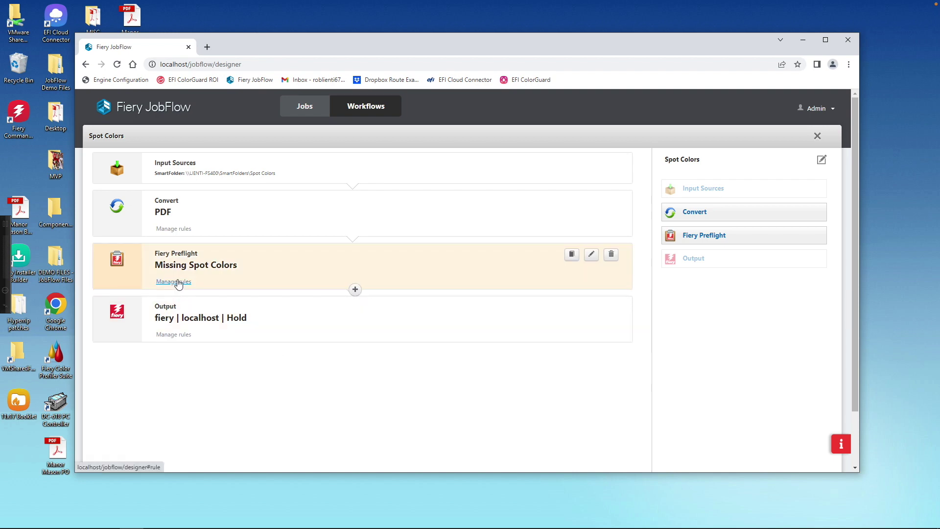
left_click(180, 284)
Add preflight failure rules: e-mail the Admin user and archive the job to Files to Check.
left_click(238, 185)
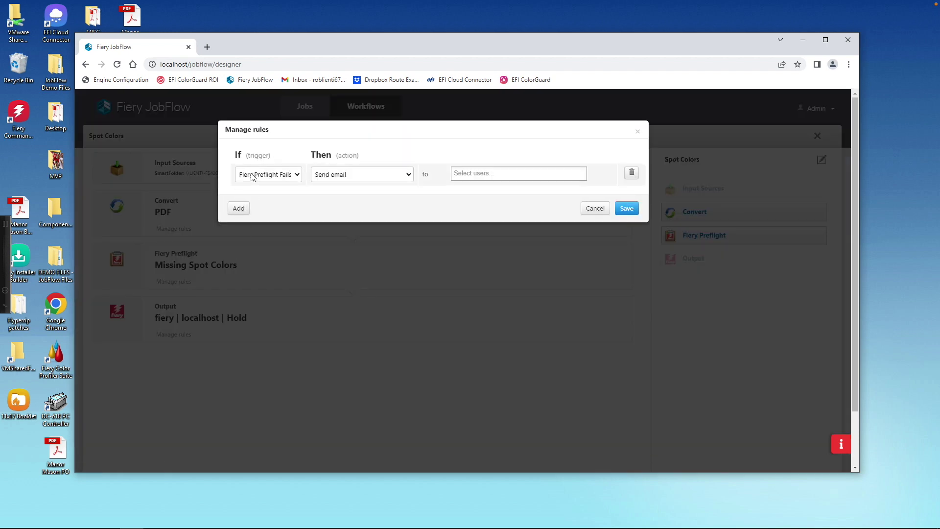
left_click(481, 179)
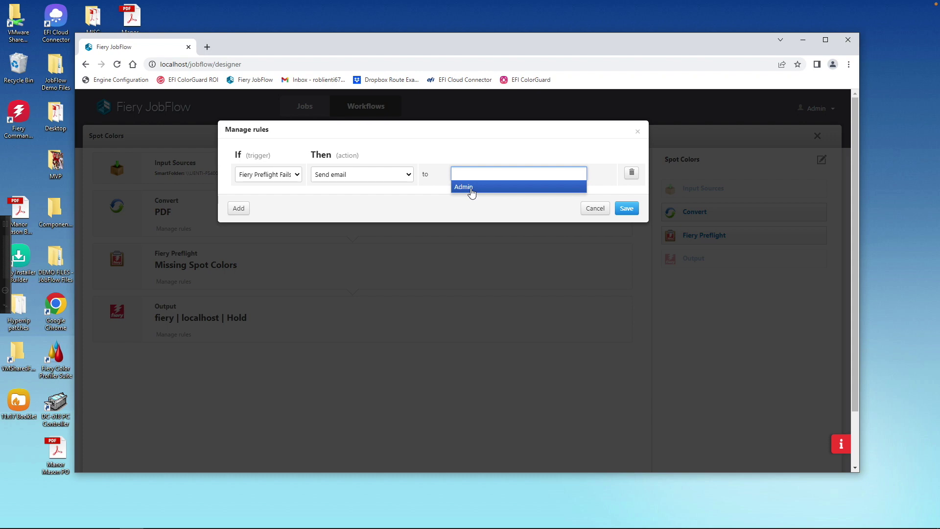
left_click(471, 189)
left_click(238, 209)
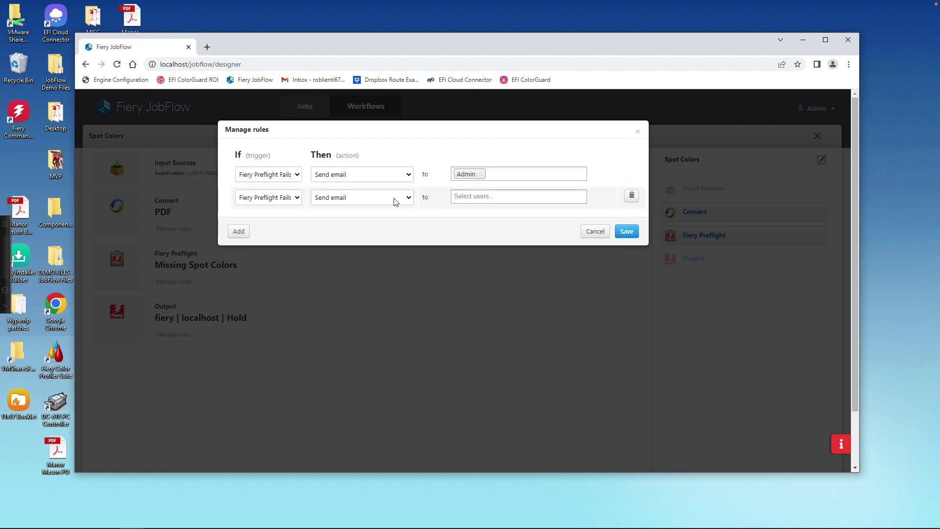
left_click(409, 198)
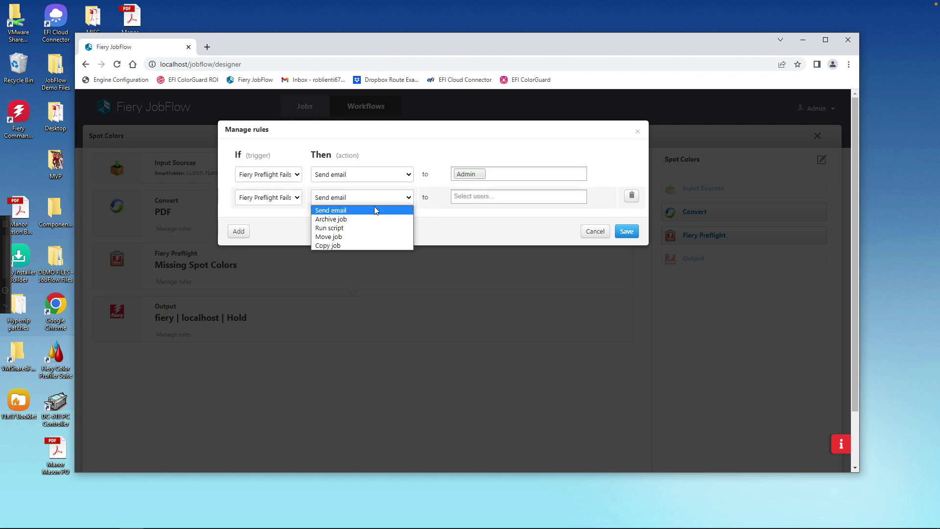
left_click(342, 220)
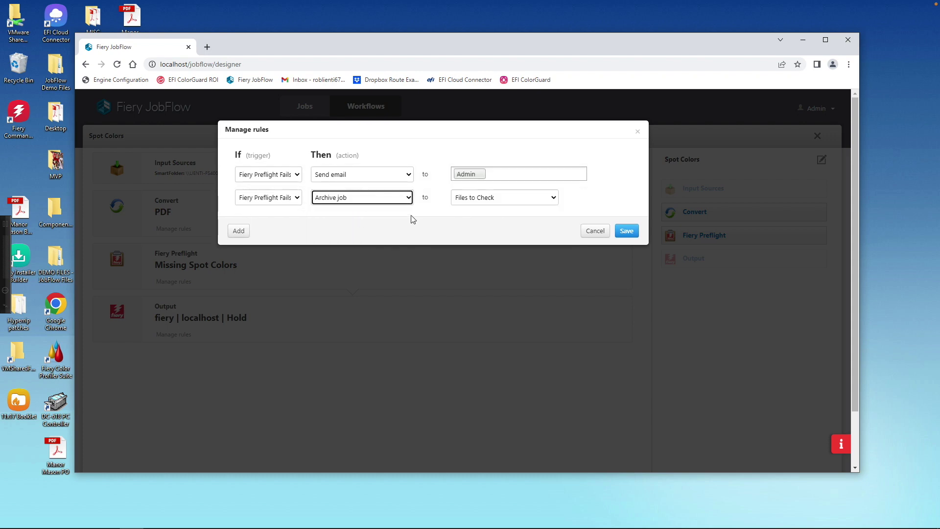
left_click(623, 230)
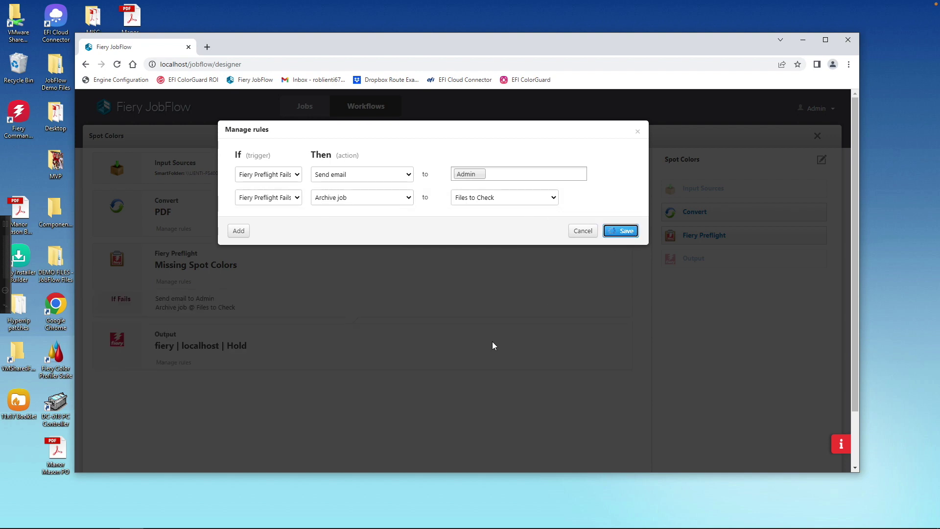